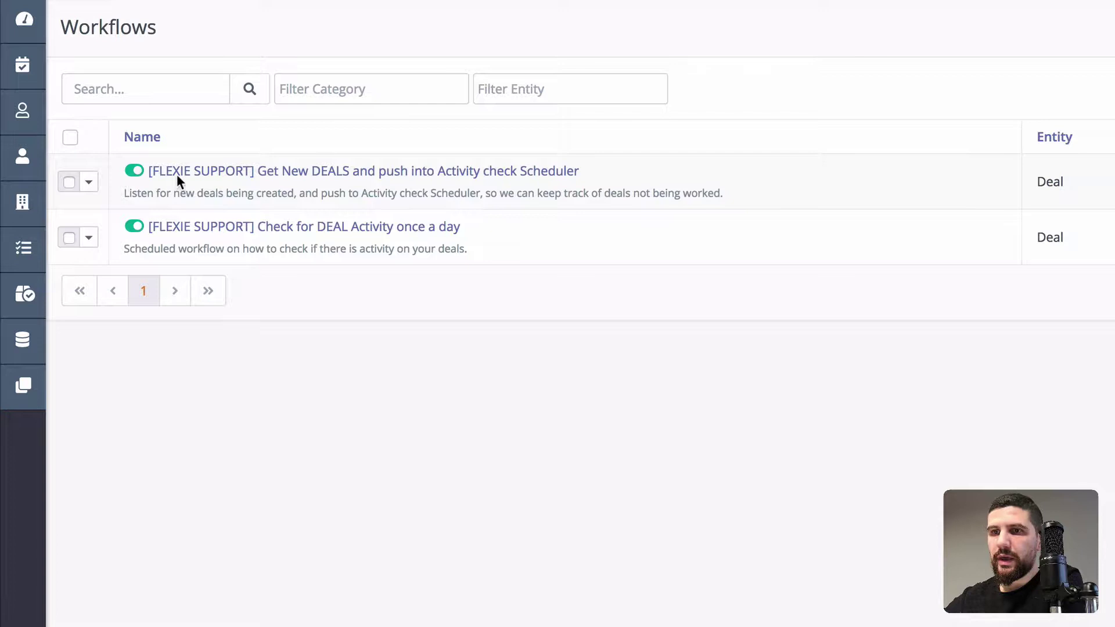
{"action": "left_click", "coordinate": [89, 182]}
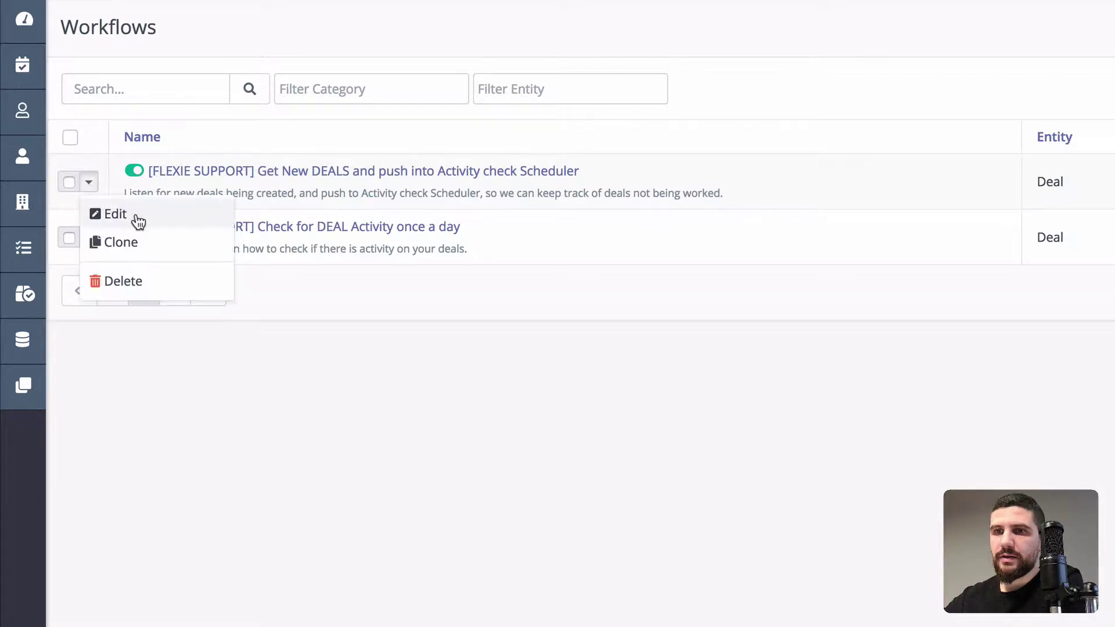
{"action": "left_click", "coordinate": [133, 213]}
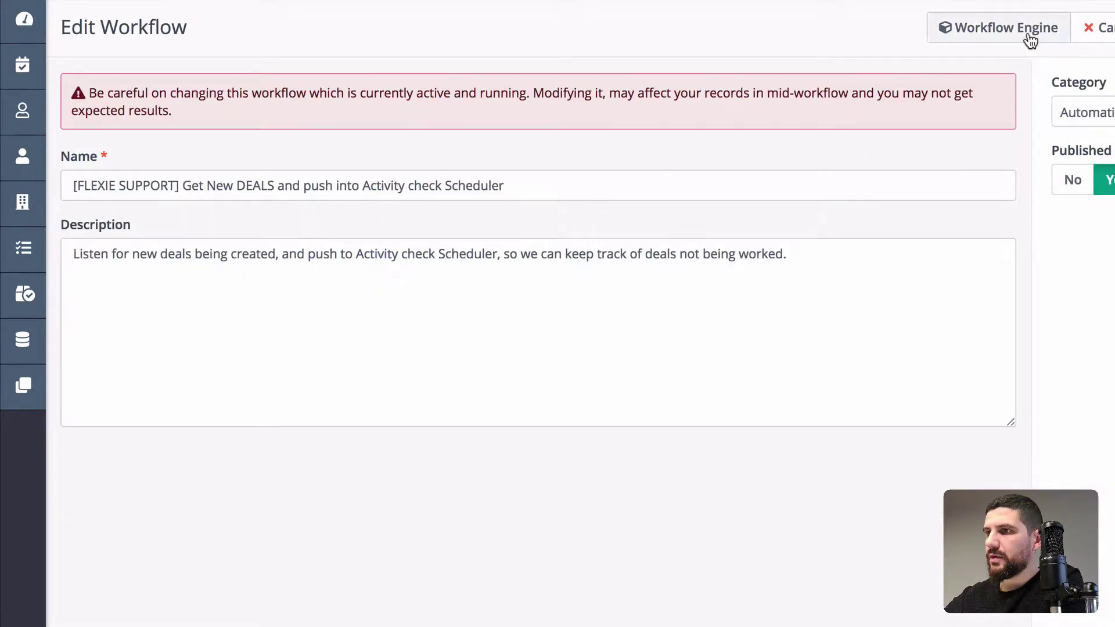
{"action": "left_click", "coordinate": [1026, 31]}
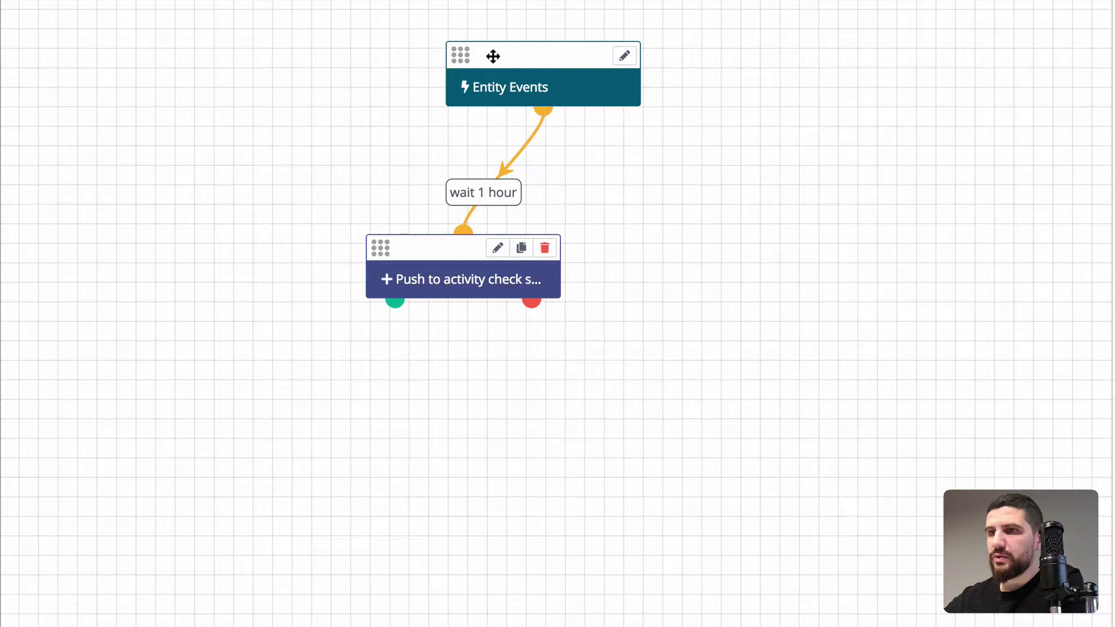
{"action": "mouse_move", "coordinate": [459, 56]}
{"action": "left_mouse_down"}
{"action": "mouse_move", "coordinate": [532, 55]}
{"action": "mouse_move", "coordinate": [456, 57]}
{"action": "mouse_move", "coordinate": [468, 57]}
{"action": "left_mouse_up"}
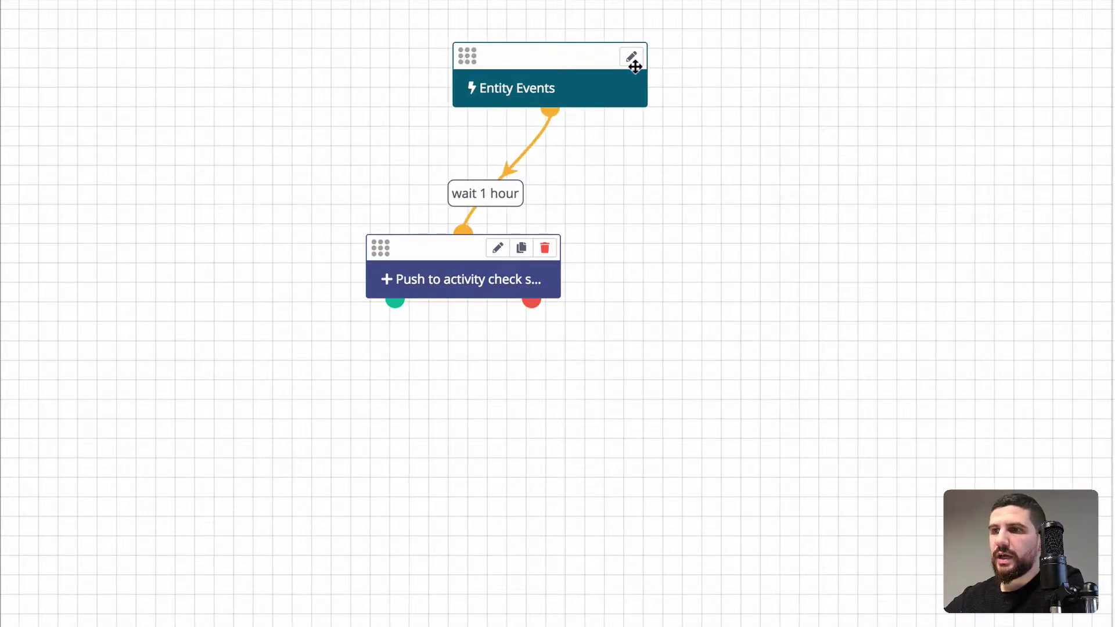
{"action": "left_click", "coordinate": [620, 56]}
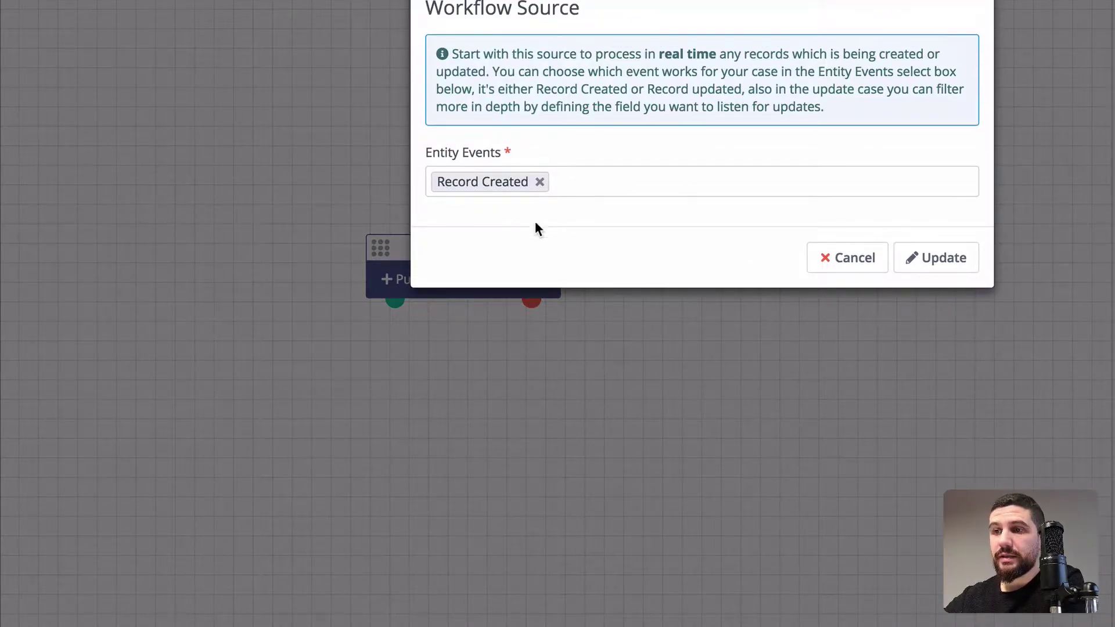
{"action": "left_click", "coordinate": [828, 256]}
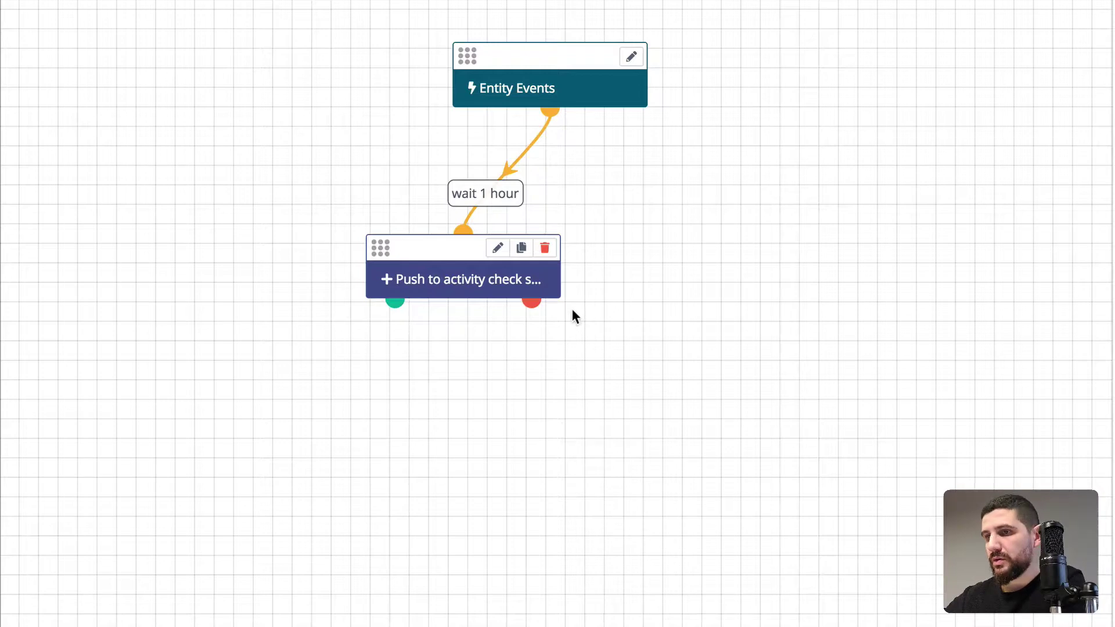
{"action": "left_click", "coordinate": [498, 248]}
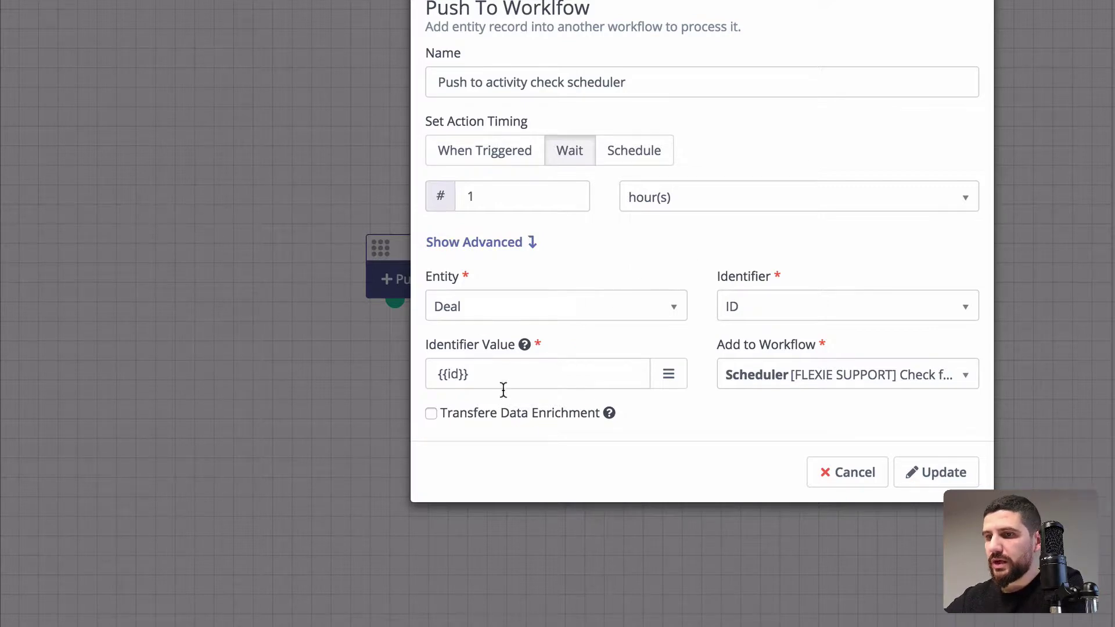
{"action": "left_click", "coordinate": [855, 474]}
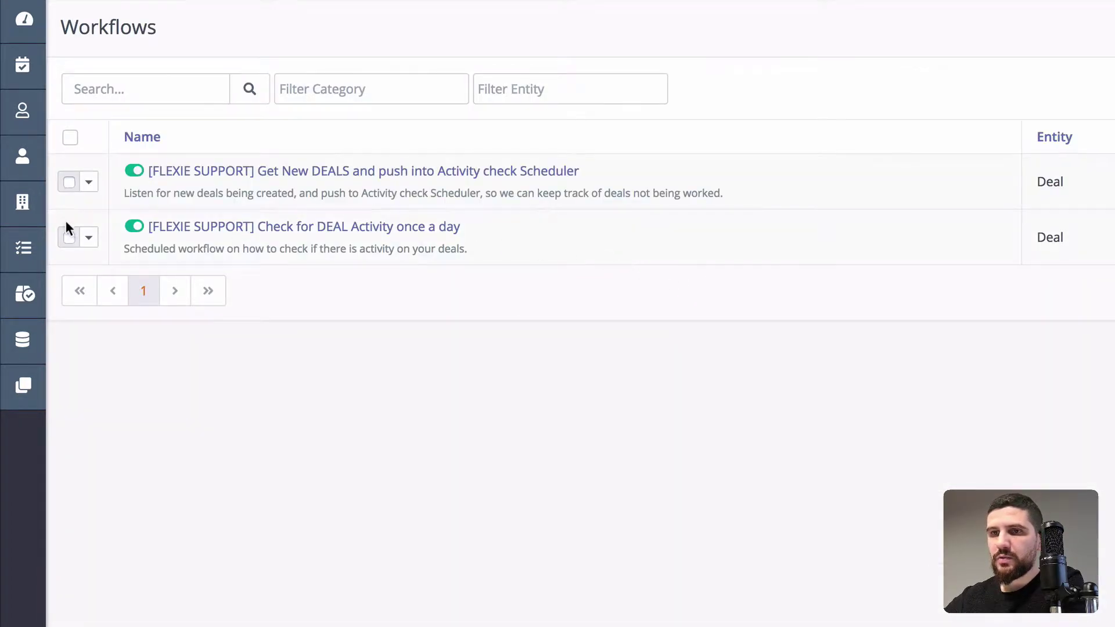
Open the 'Check for DEAL Activity once a day' diagram and review its Scheduler settings unchanged
{"action": "left_click", "coordinate": [88, 239]}
{"action": "left_click", "coordinate": [125, 266]}
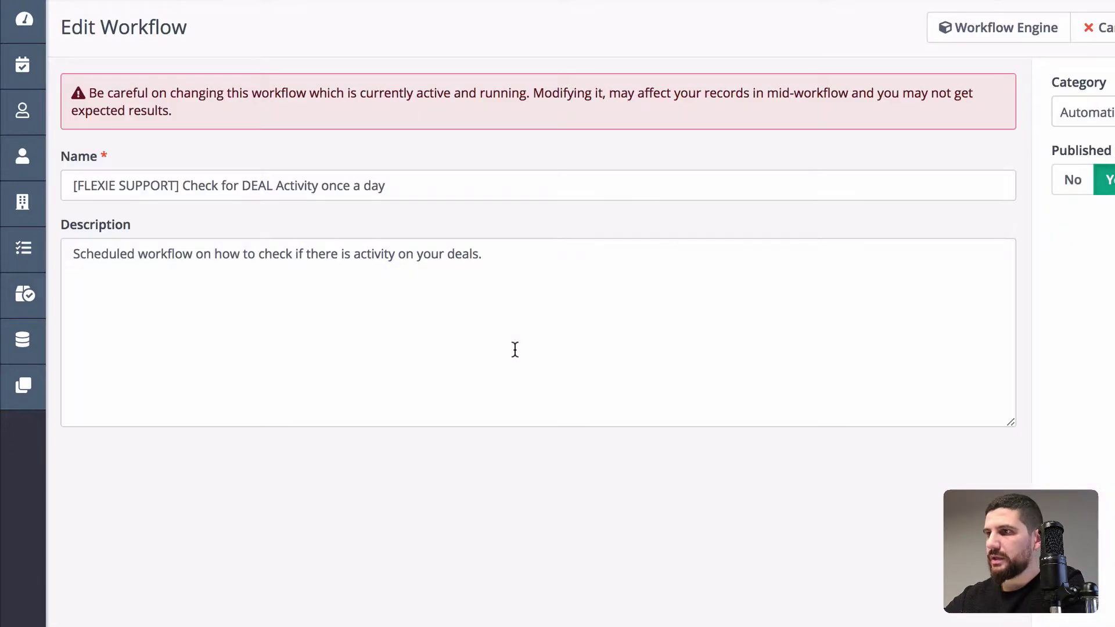
{"action": "left_click", "coordinate": [1045, 32]}
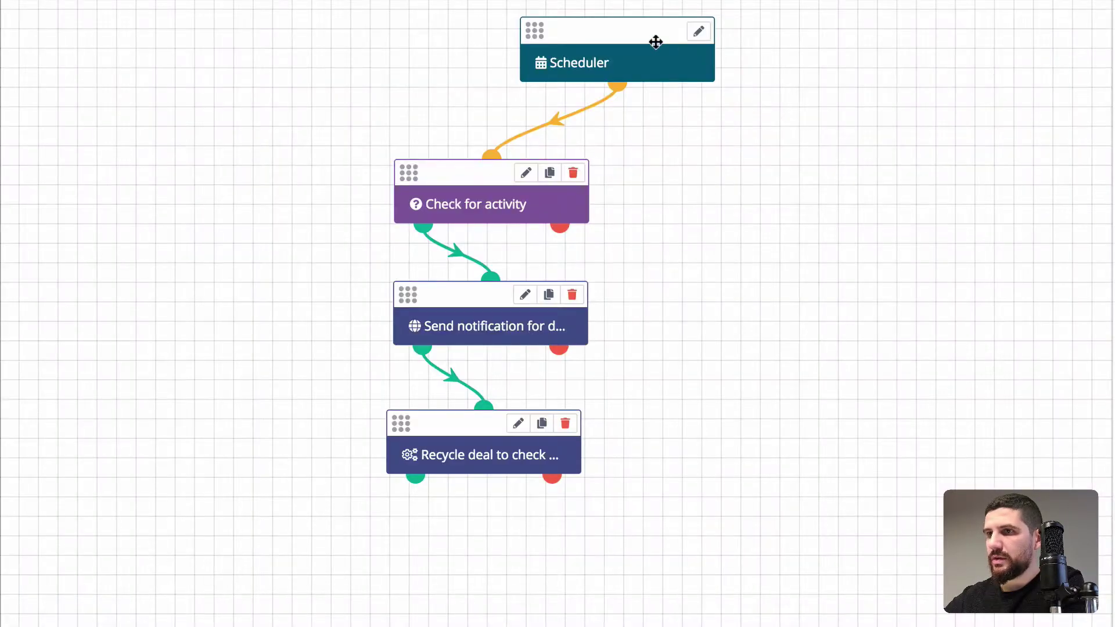
{"action": "left_click", "coordinate": [698, 31]}
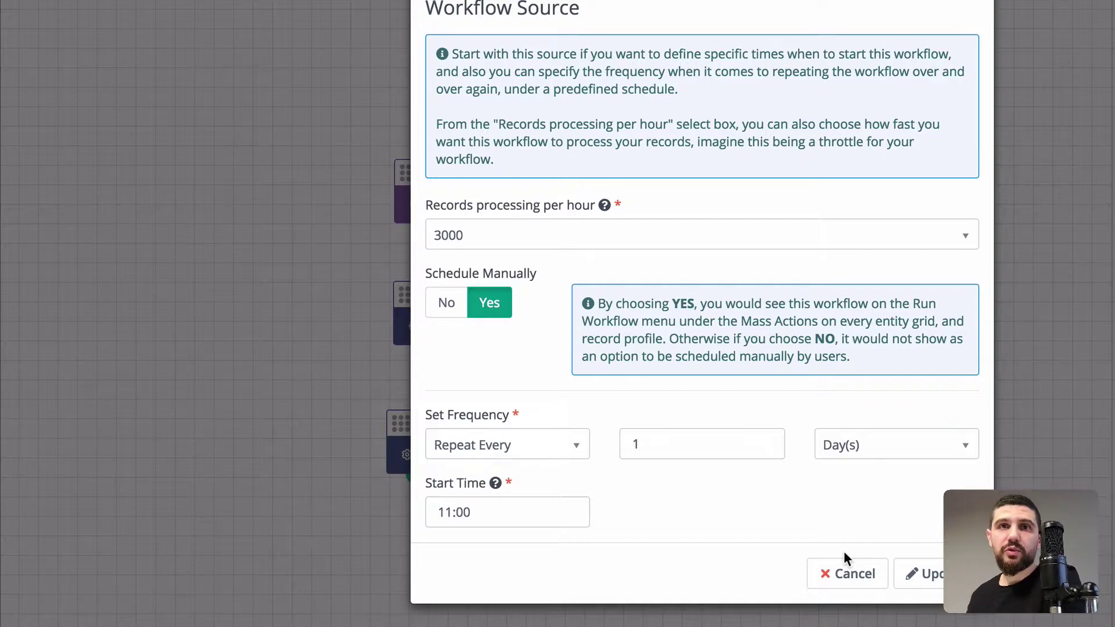
{"action": "left_click", "coordinate": [851, 564]}
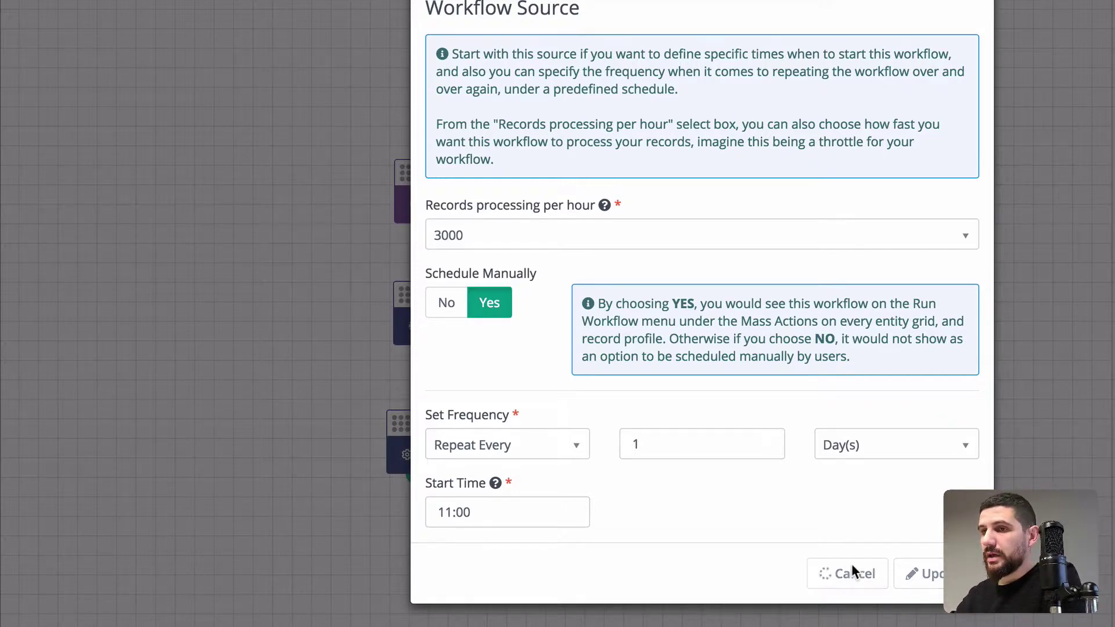
Show the Check for activity conditions: zero notes, emails, tasks or SMS
{"action": "left_click", "coordinate": [526, 173]}
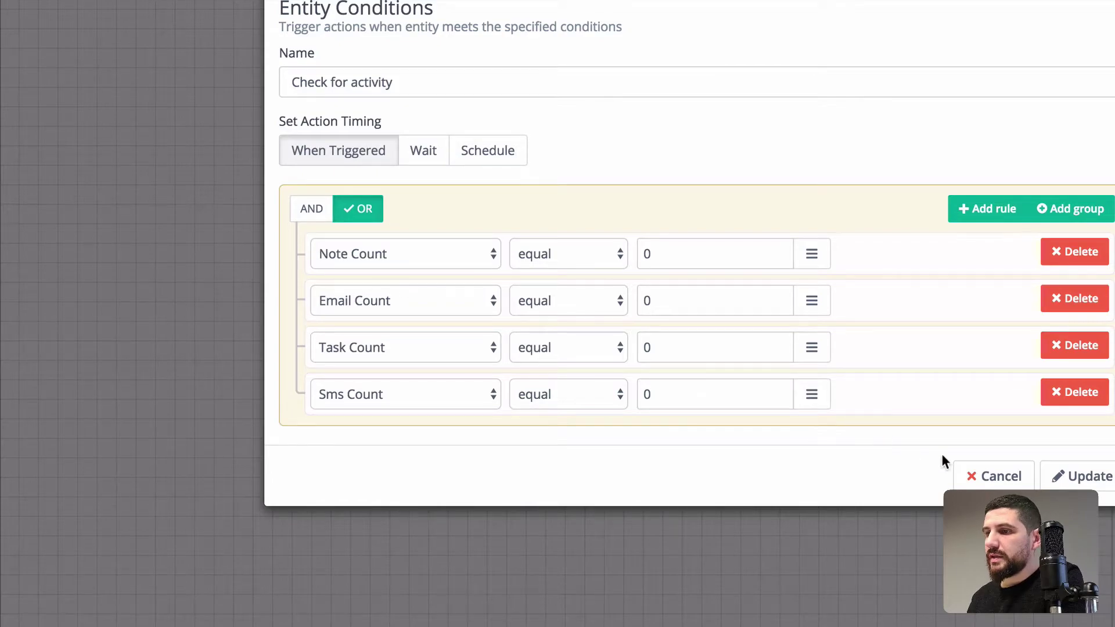
Close the activity conditions, re-check the Scheduler and conditions, and cancel each unchanged
{"action": "left_click", "coordinate": [971, 470]}
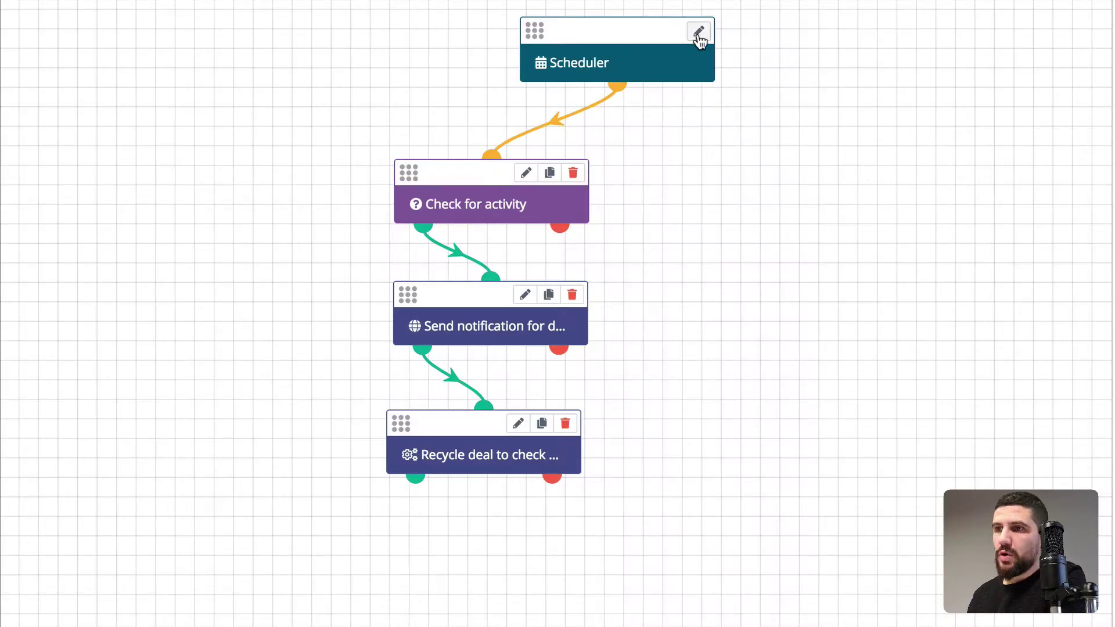
{"action": "left_click", "coordinate": [699, 33]}
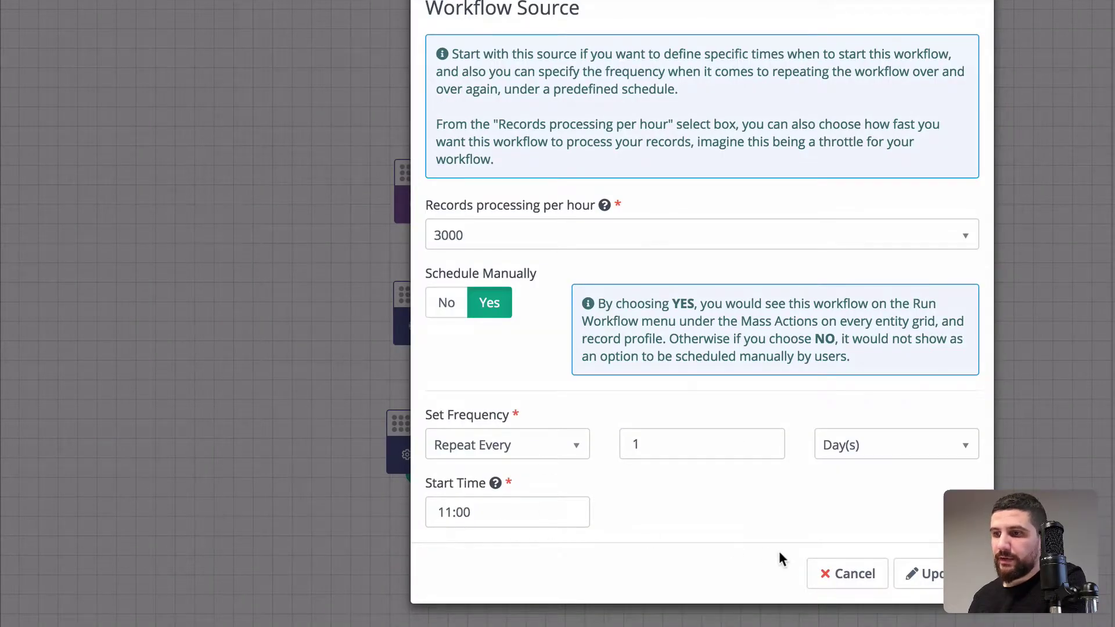
{"action": "left_click", "coordinate": [822, 575]}
{"action": "left_click", "coordinate": [524, 173]}
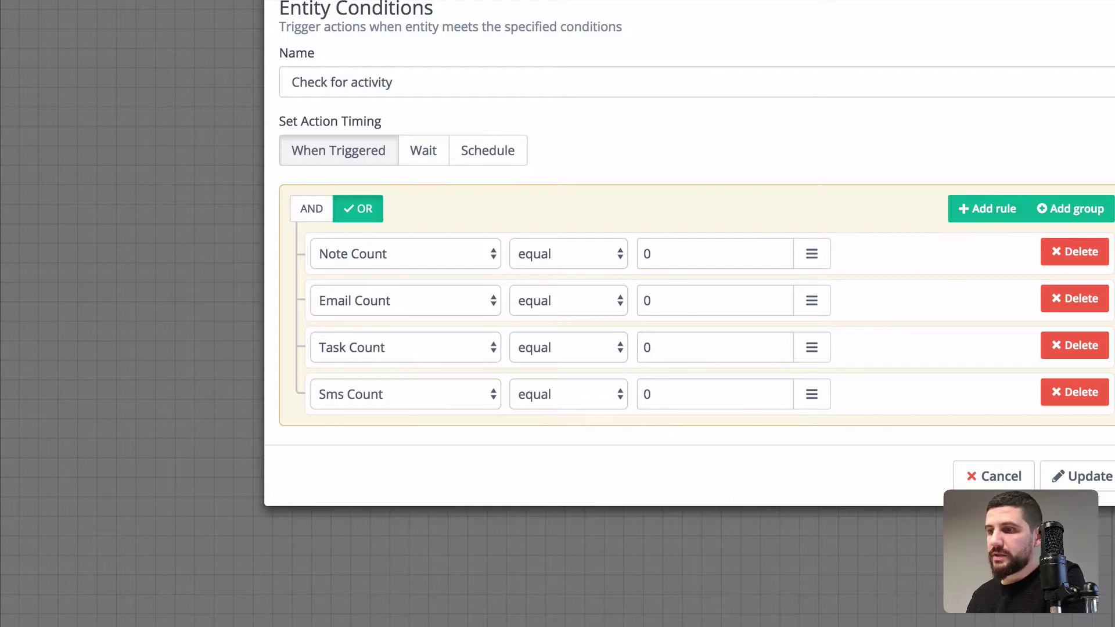
{"action": "left_click", "coordinate": [994, 476]}
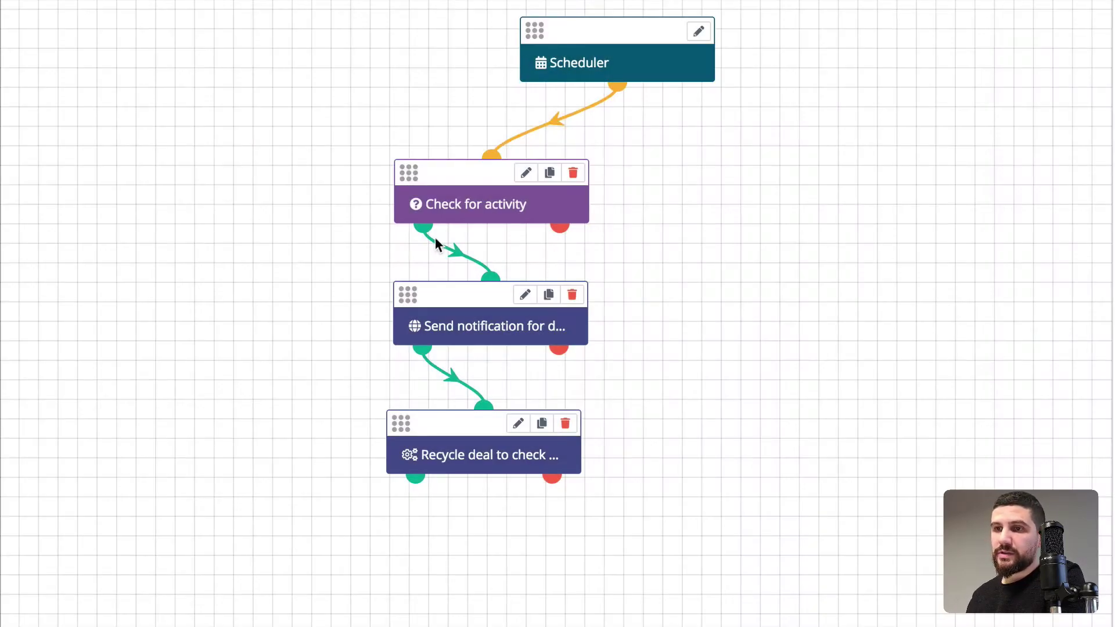
{"action": "left_click", "coordinate": [526, 295]}
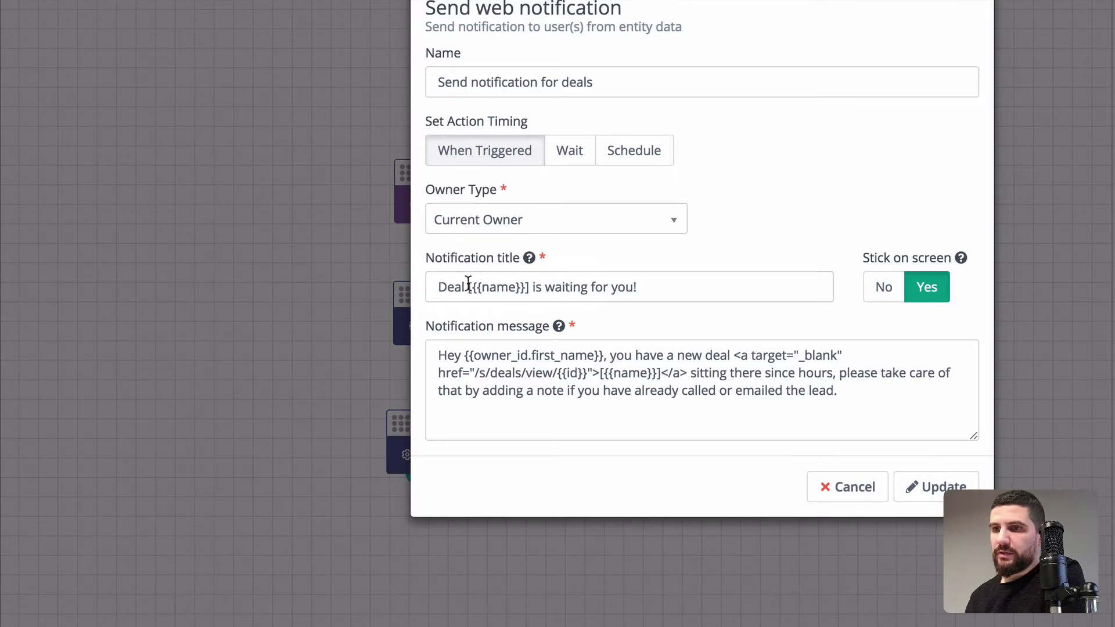
{"action": "left_click_drag", "start_coordinate": [468, 285], "coordinate": [529, 287]}
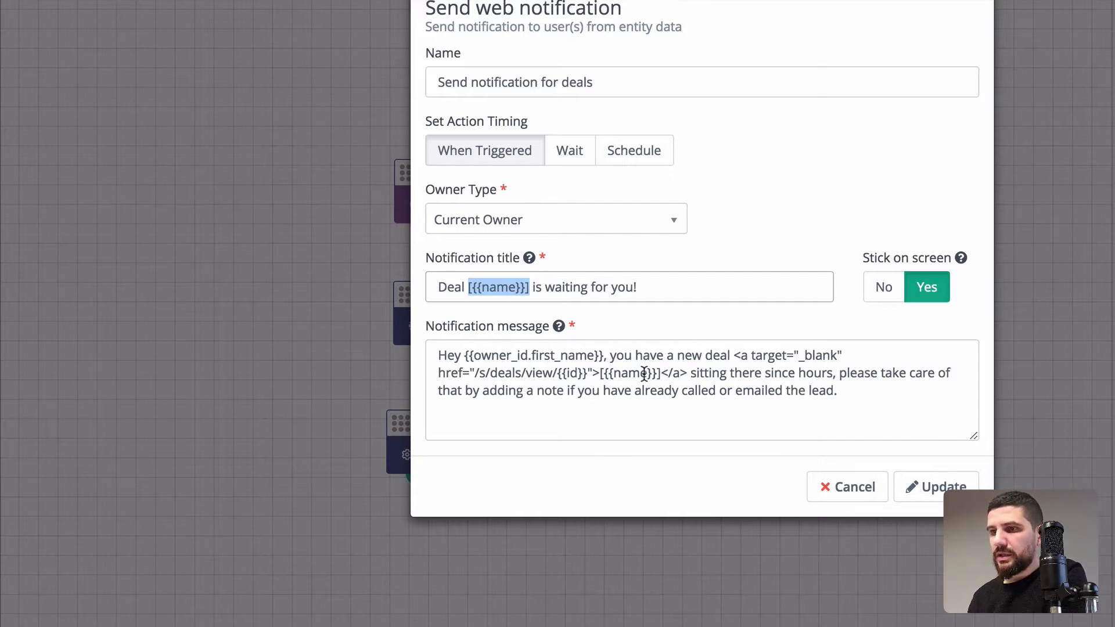
{"action": "left_click_drag", "start_coordinate": [599, 374], "coordinate": [661, 373]}
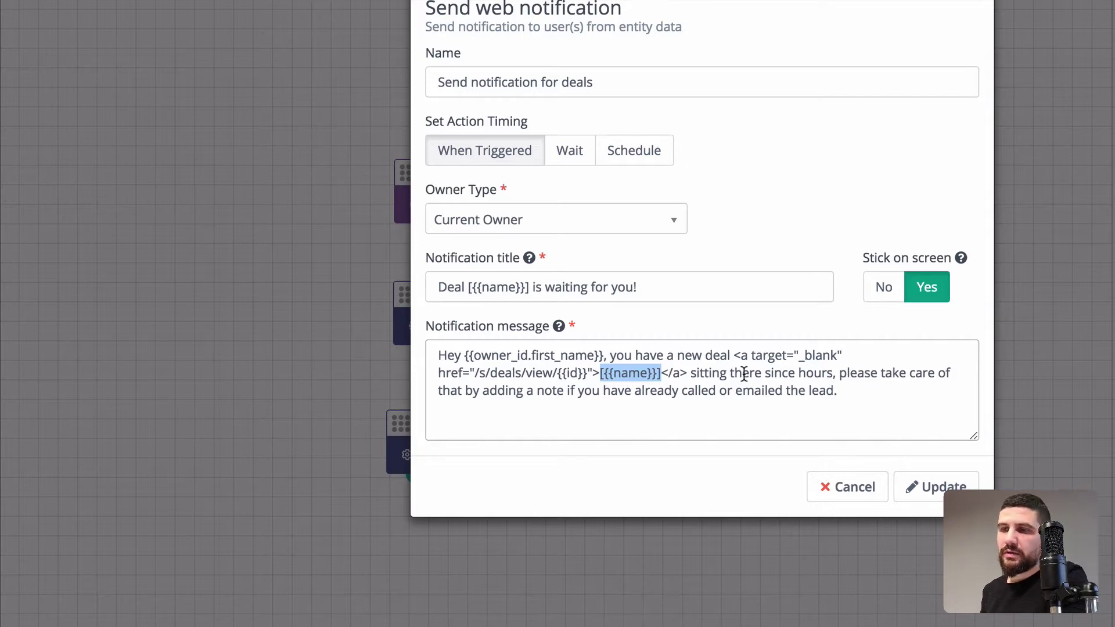
{"action": "left_click_drag", "start_coordinate": [851, 388], "coordinate": [374, 359]}
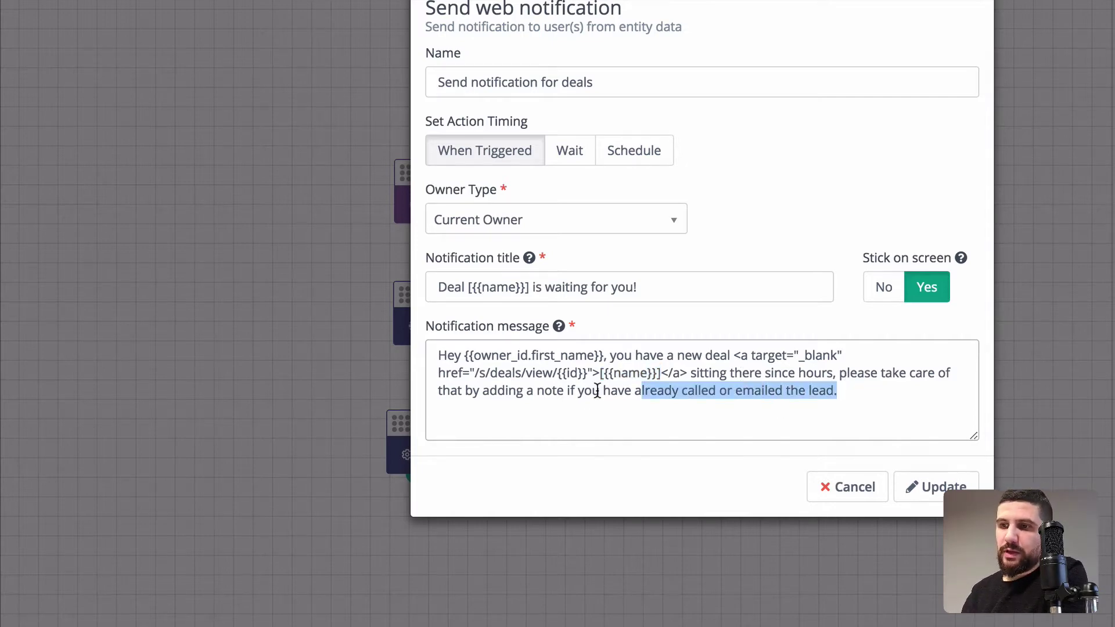
{"action": "left_click", "coordinate": [842, 482]}
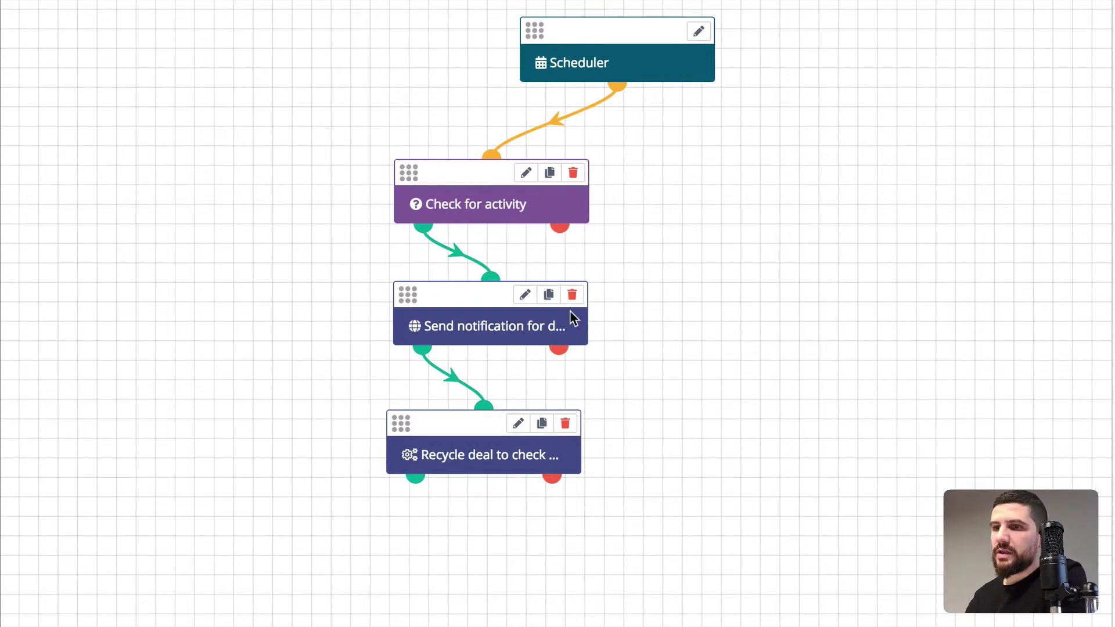
{"action": "left_click", "coordinate": [524, 295]}
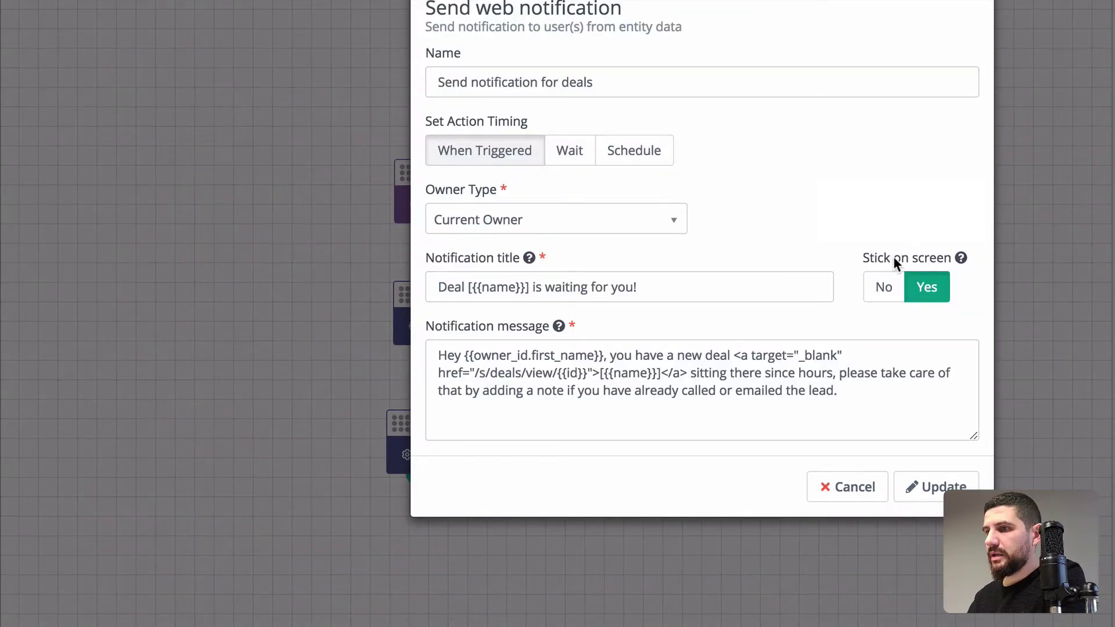
{"action": "left_click", "coordinate": [848, 486]}
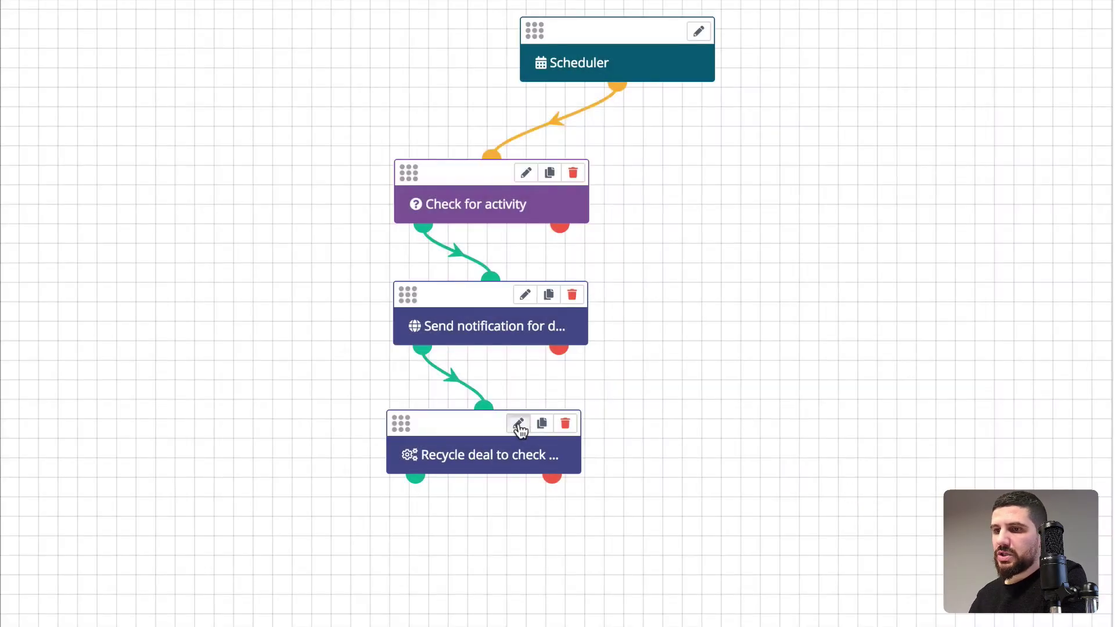
Set Recycle deal to remove and re-add each deal to 'Check for DEAL Activity once a day'
{"action": "left_click", "coordinate": [517, 423]}
{"action": "left_click", "coordinate": [556, 296]}
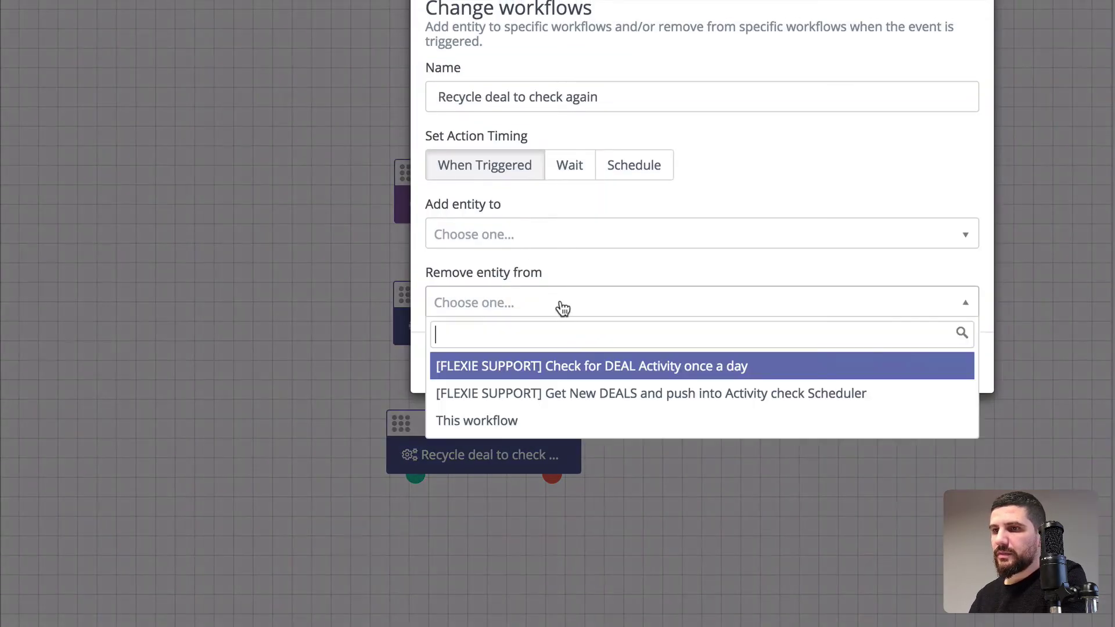
{"action": "left_click", "coordinate": [567, 368]}
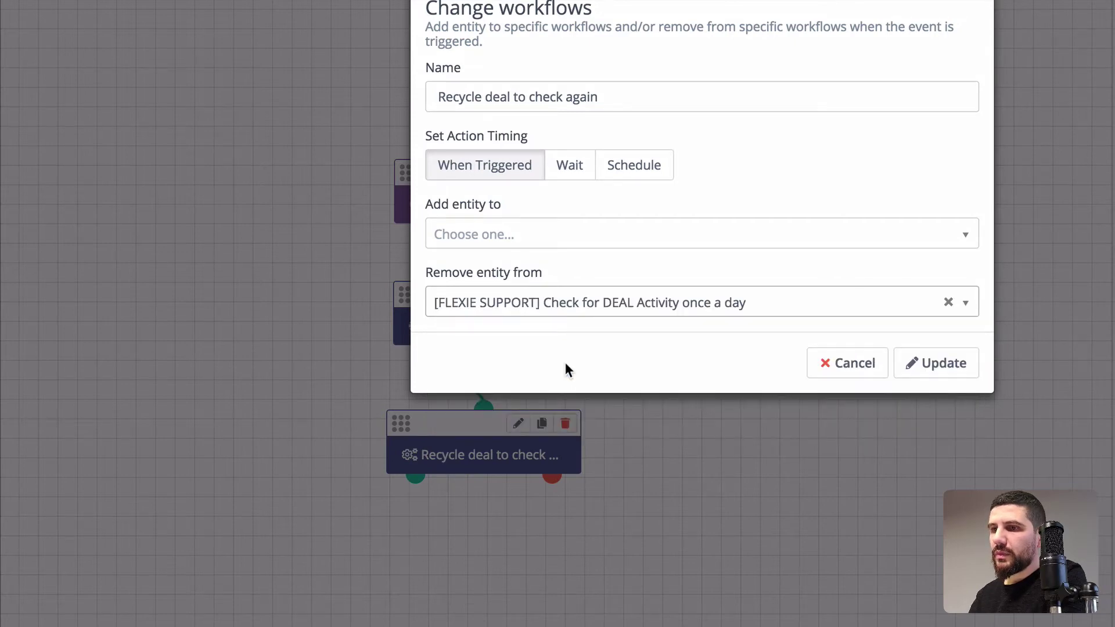
{"action": "left_click", "coordinate": [603, 240]}
{"action": "left_click", "coordinate": [617, 298]}
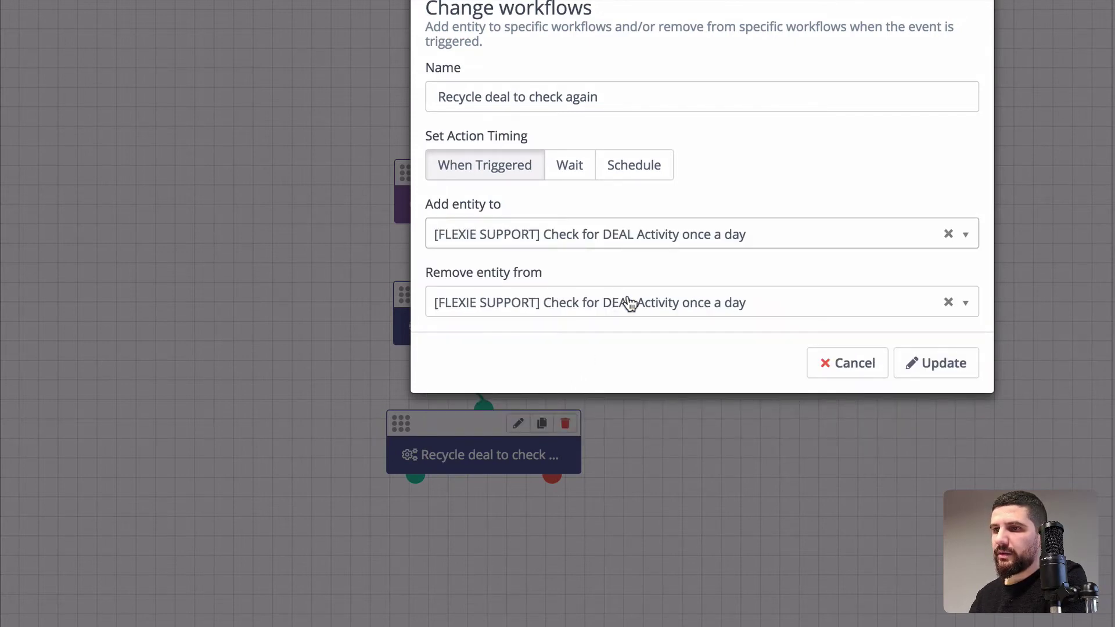
{"action": "left_click", "coordinate": [932, 365]}
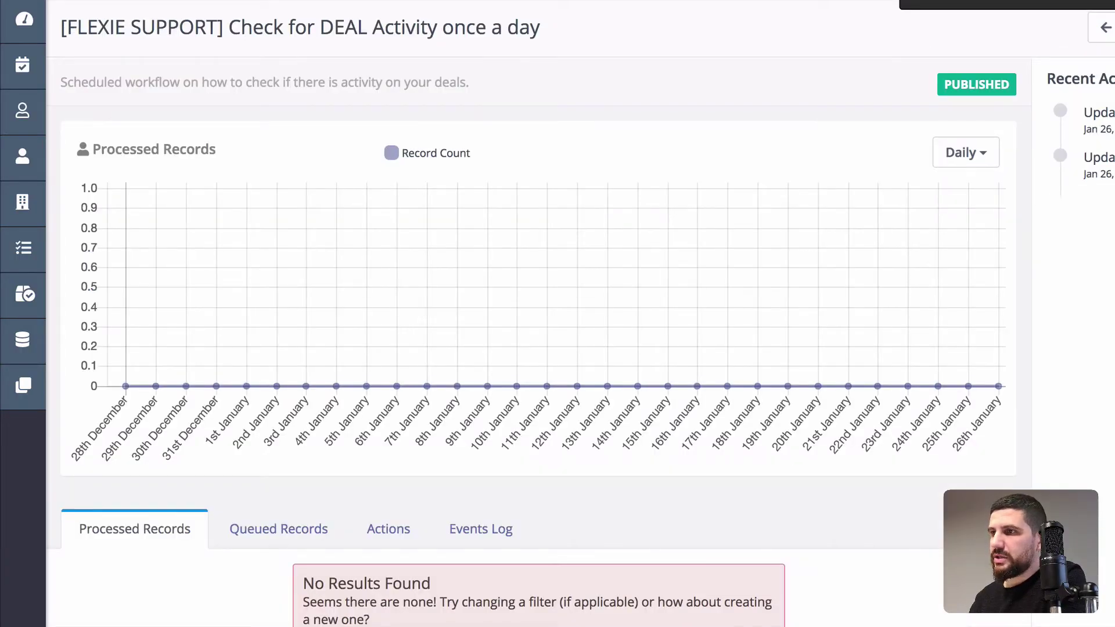
Reopen the daily deal-activity workflow's step diagram from Workflows, then leave without saving
{"action": "left_click", "coordinate": [1105, 27]}
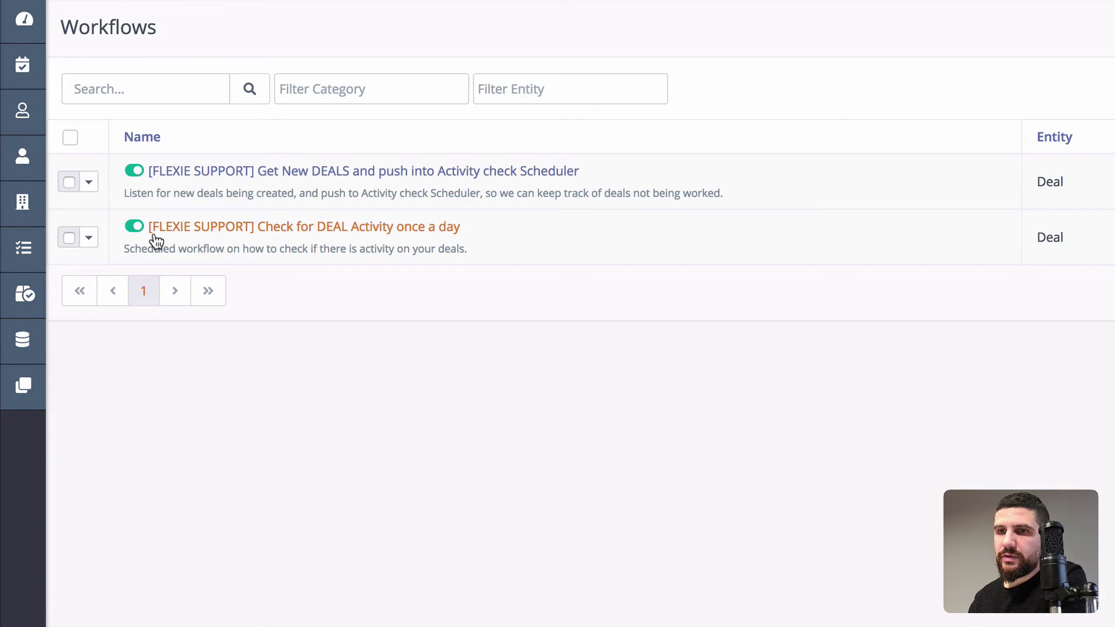
{"action": "left_click", "coordinate": [89, 238]}
{"action": "left_click", "coordinate": [126, 271]}
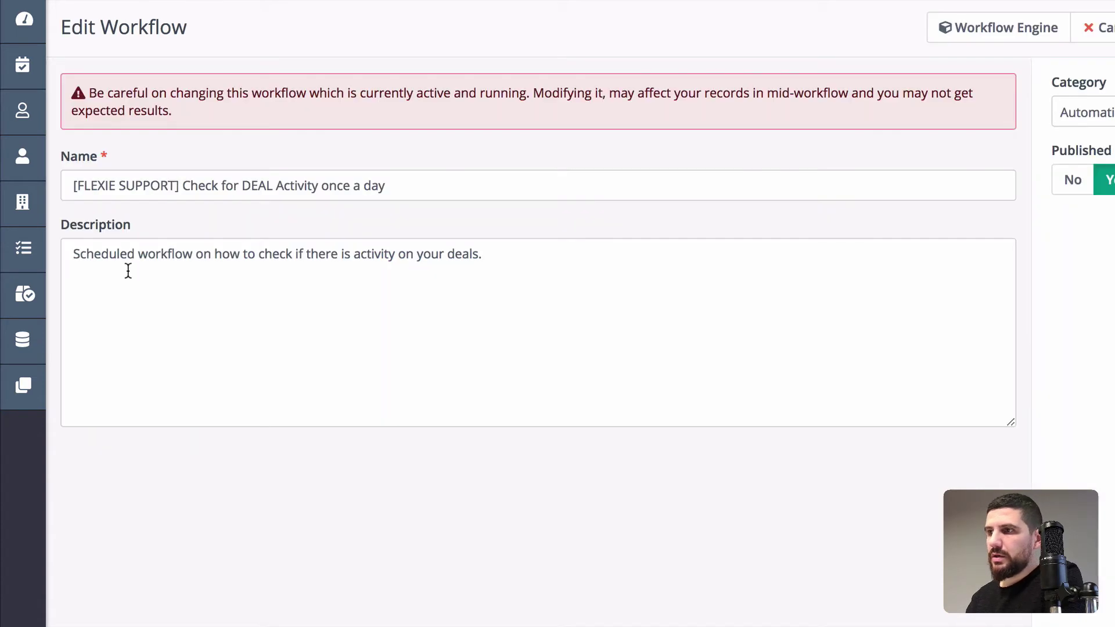
{"action": "left_click", "coordinate": [992, 28]}
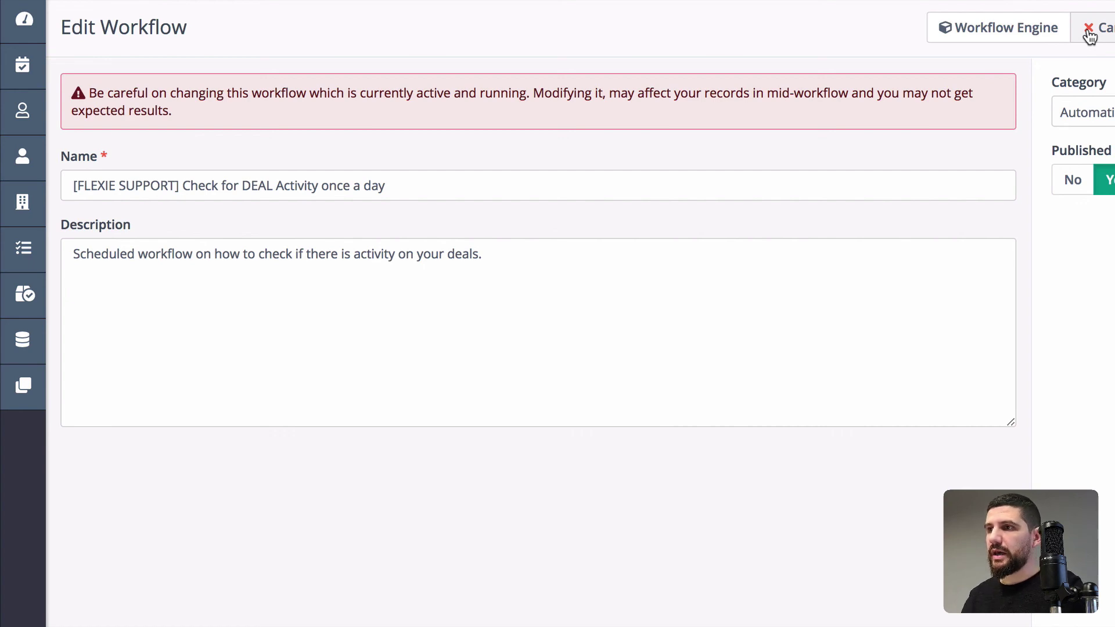
{"action": "left_click", "coordinate": [1089, 36]}
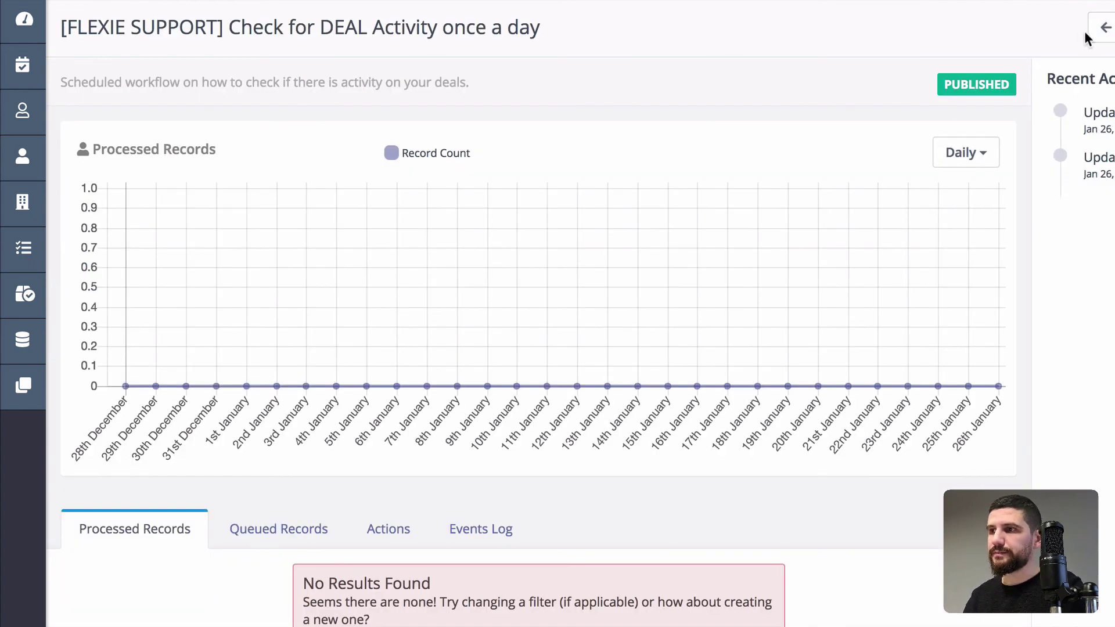